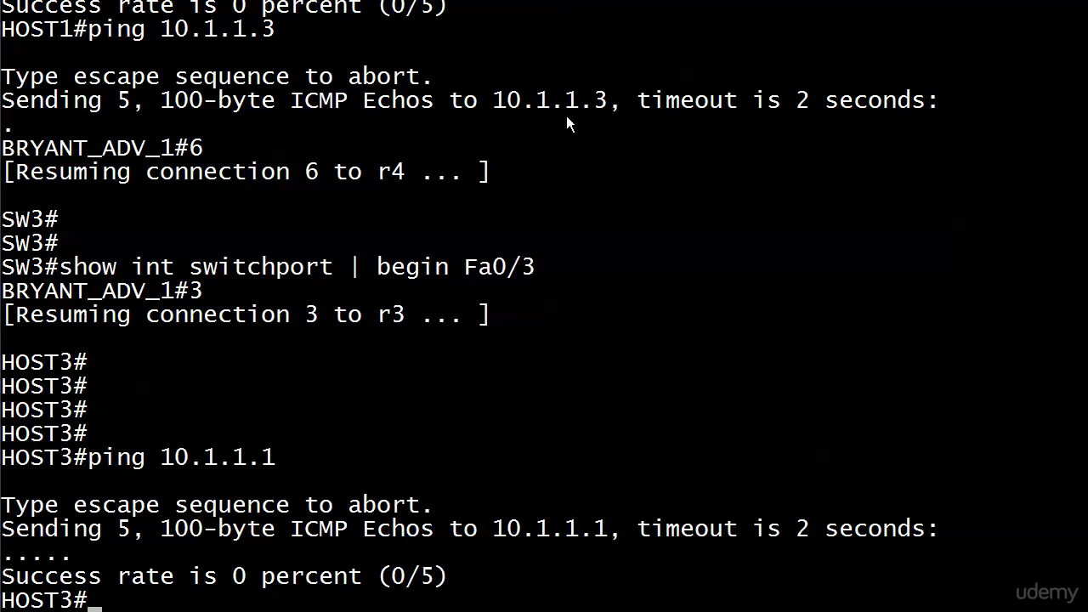
# Step: Return to the SW1 console (connection 4) and run show vlan brief
pyautogui.hotkey('ctrl', 'shift', '6')
pyautogui.write('x4')
pyautogui.press('Return')
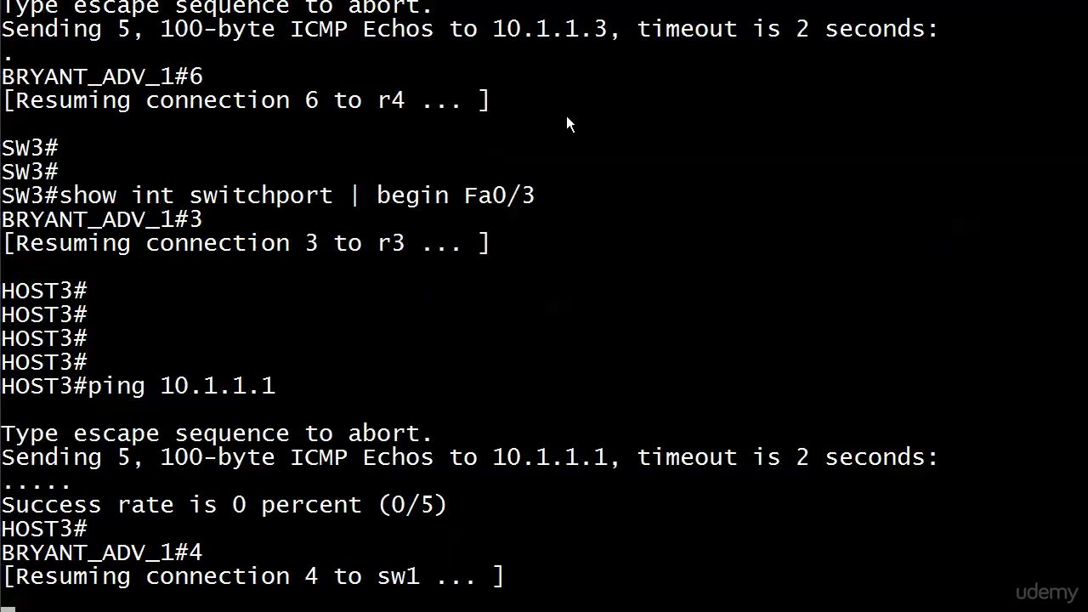
pyautogui.press('Return')
pyautogui.press('Return')
pyautogui.write('show vlan brief')
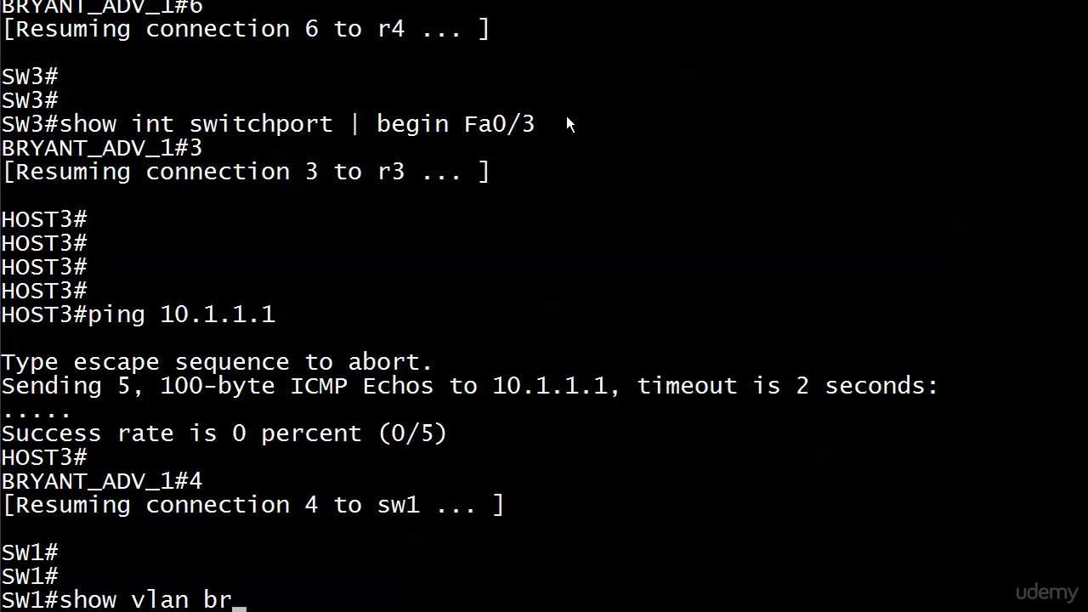
pyautogui.press('Return')
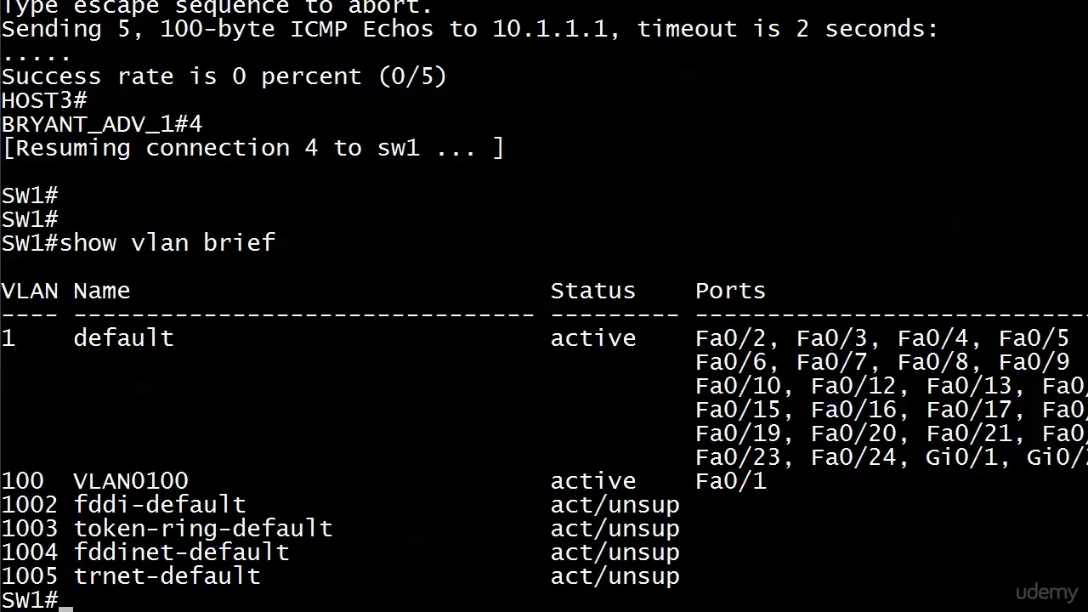
# Step: Mark port Fa0/1 and the 100 VLAN0100 row in the VLAN table, then copy them
pyautogui.rightClick(642, 480)
pyautogui.click(667, 481)
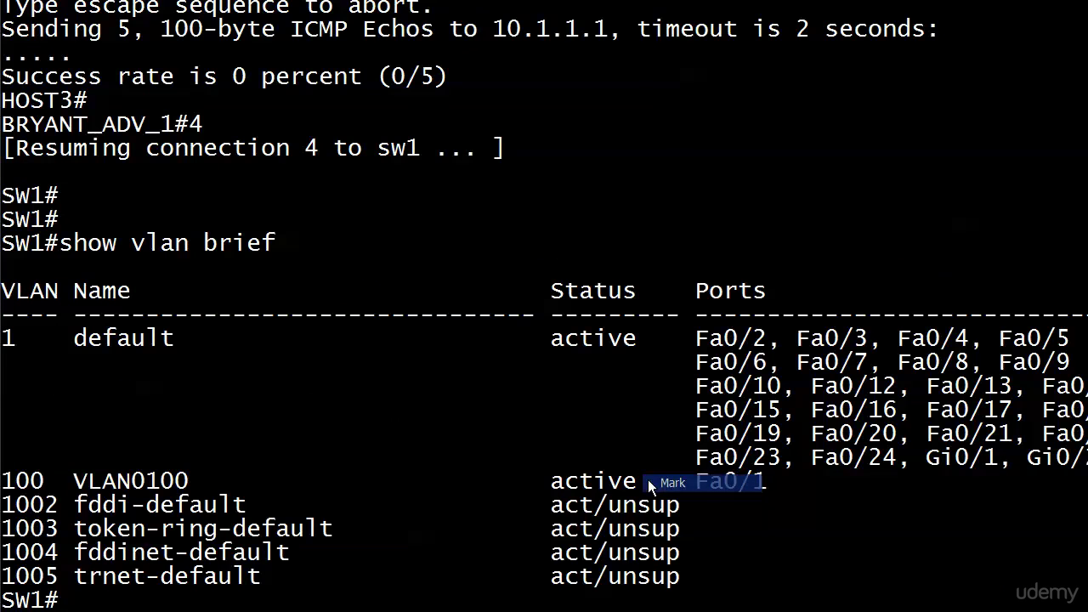
pyautogui.moveTo(684, 481); pyautogui.dragTo(790, 491)
pyautogui.moveTo(2, 483); pyautogui.dragTo(202, 483)
pyautogui.press('Return')
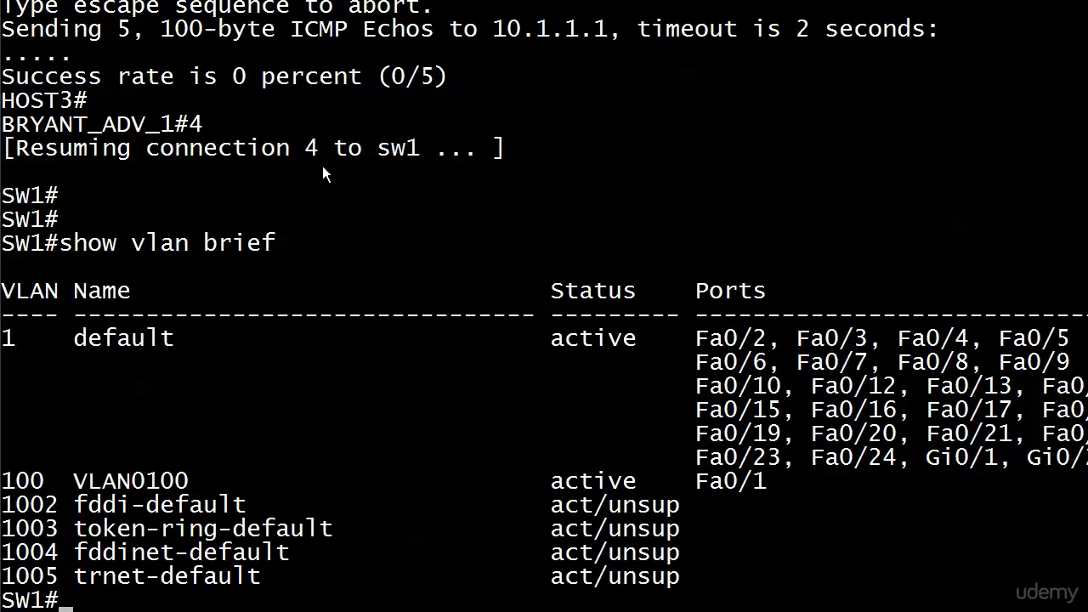
# Step: Resume SW3 (connection 6) and run show vlan brief, retrying after the misspelled 'breif' is rejected
pyautogui.hotkey('ctrl', 'shift', '6')
pyautogui.write('x6')
pyautogui.press('Return')
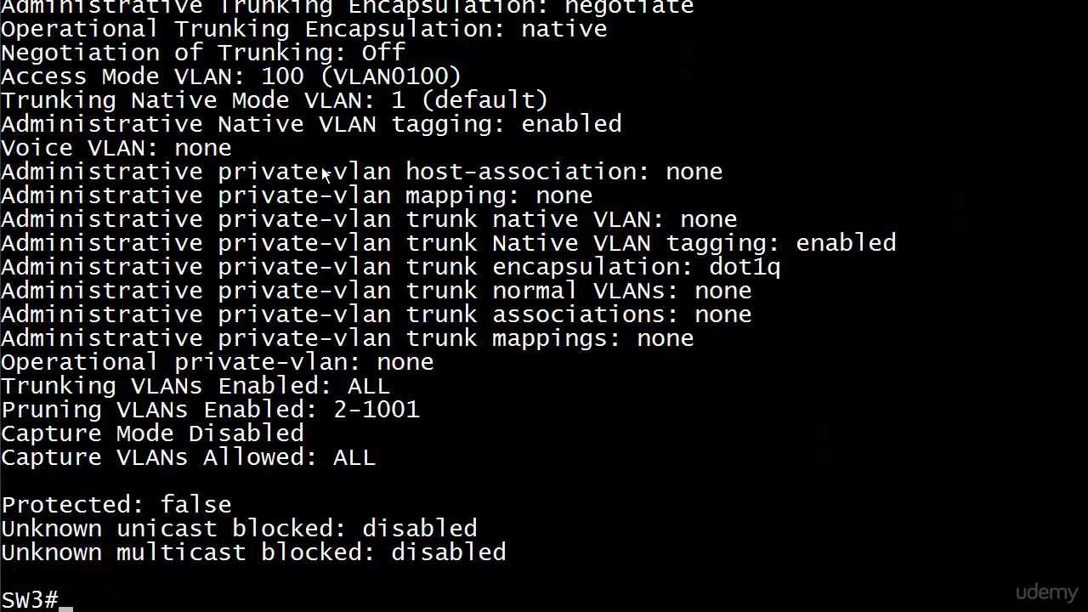
pyautogui.write('show')
pyautogui.write(' vlan breif')
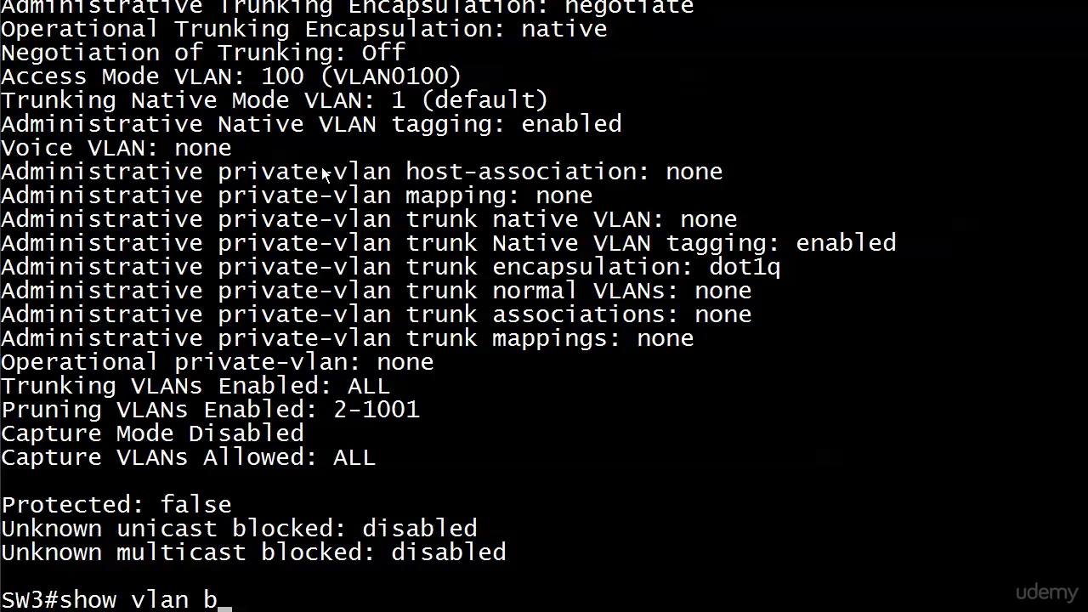
pyautogui.press('BackSpace')
pyautogui.press('BackSpace')
pyautogui.press('BackSpace')
pyautogui.write('eif')
pyautogui.press('Return')
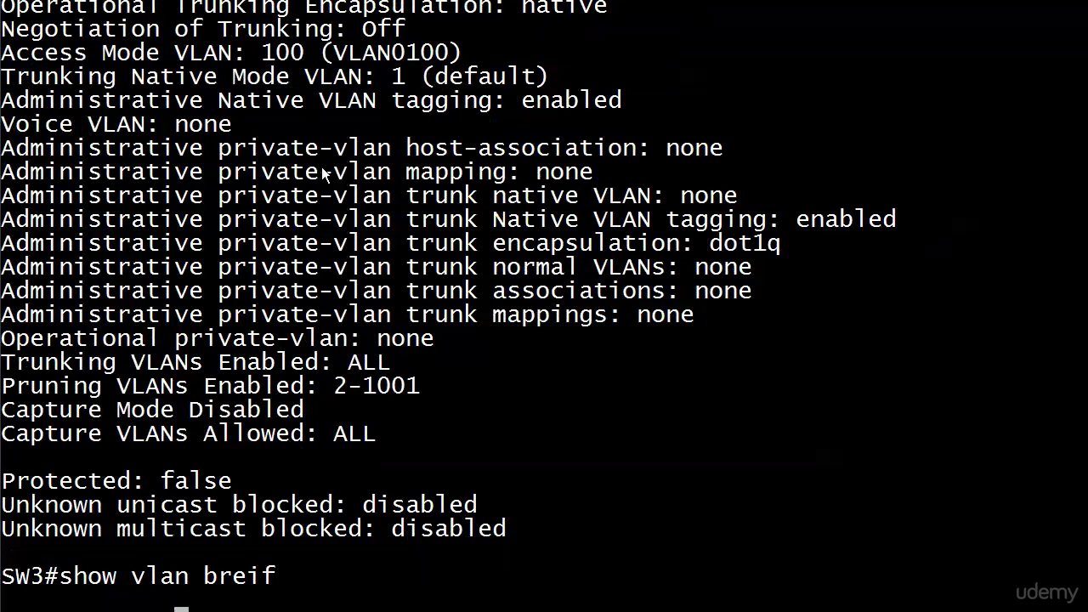
pyautogui.write('show vlan brief')
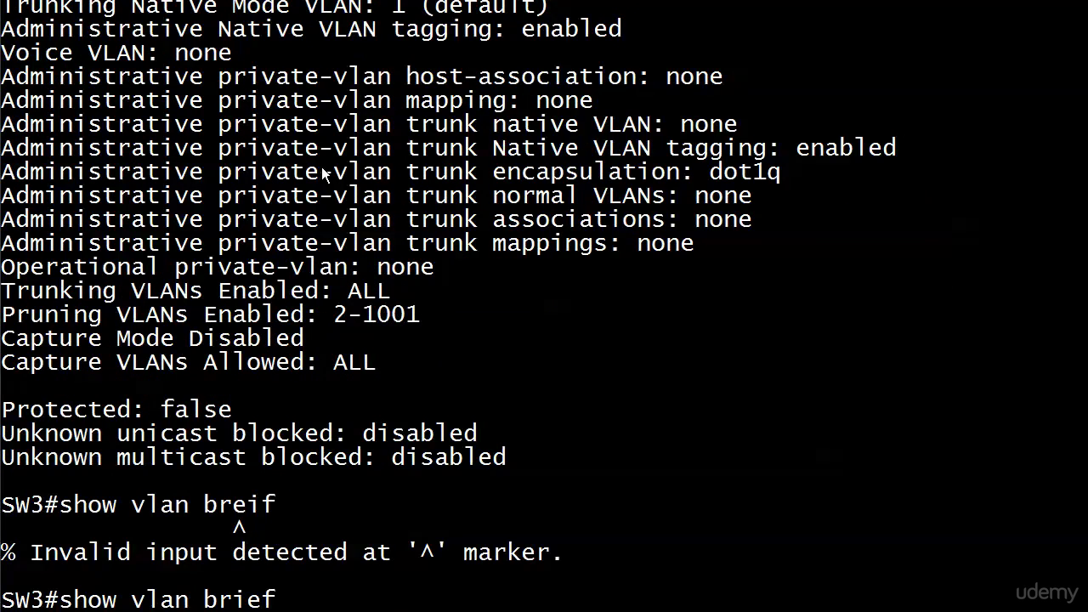
pyautogui.press('Return')
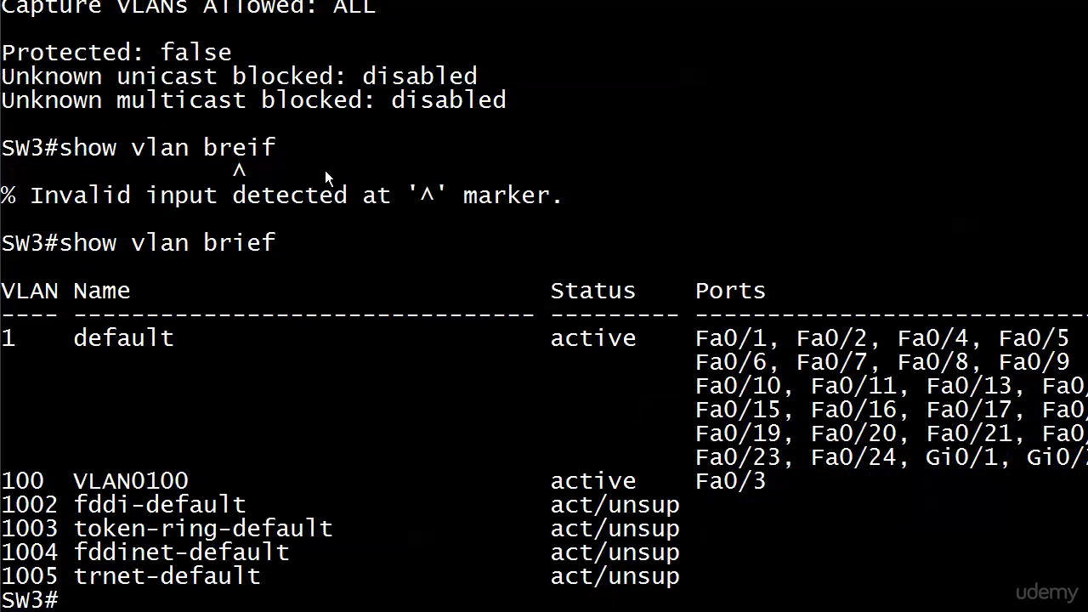
# Step: Mark port Fa0/3 and the 100 VLAN0100 row in SW3's VLAN table
pyautogui.rightClick(639, 442)
pyautogui.click(659, 453)
pyautogui.moveTo(695, 482); pyautogui.dragTo(755, 491)
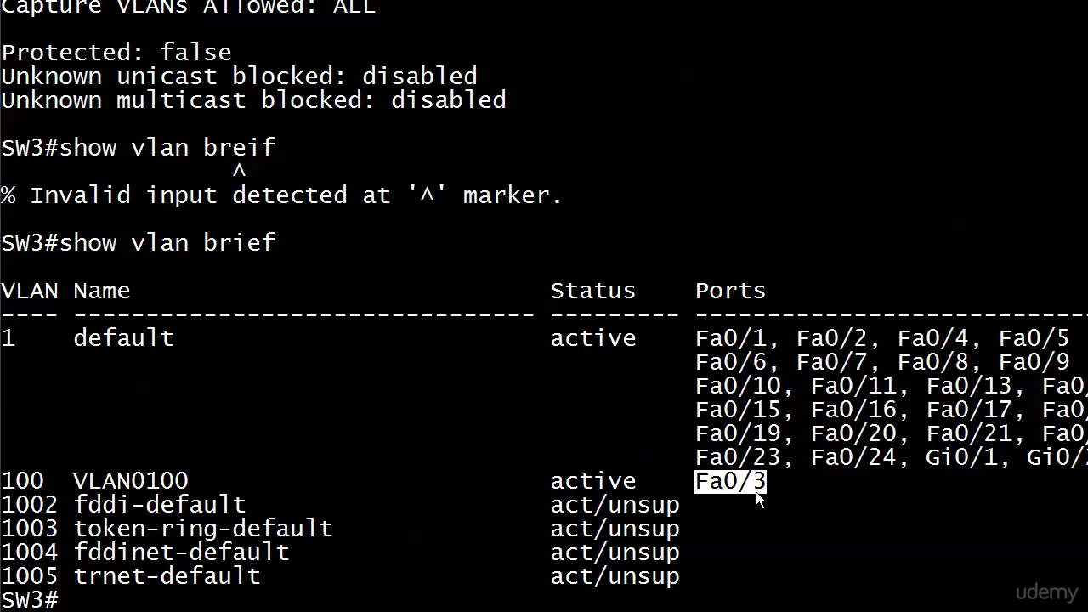
pyautogui.moveTo(198, 482); pyautogui.dragTo(15, 497)
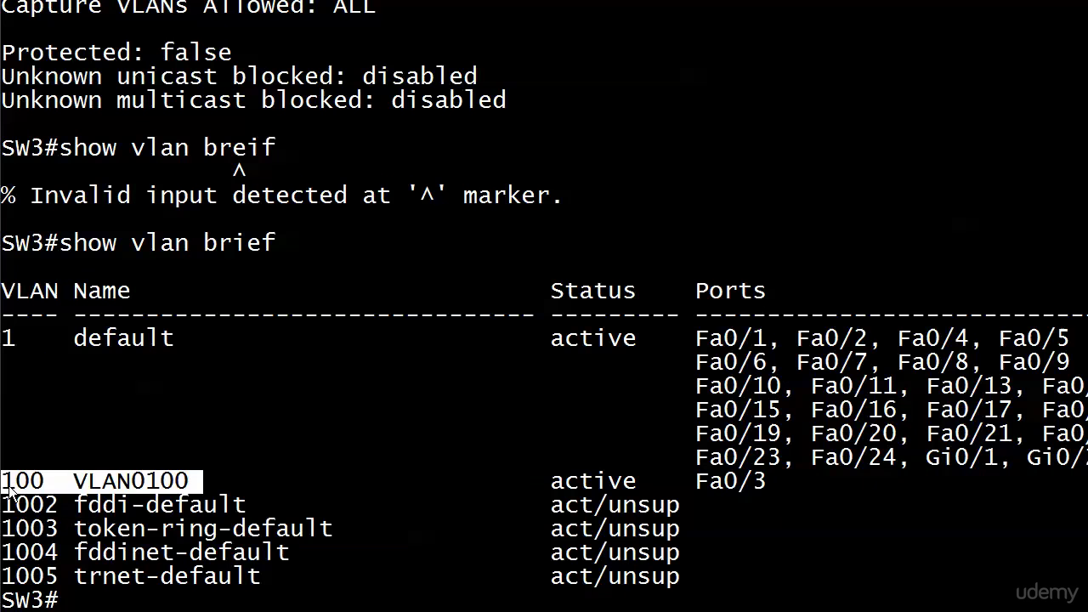
# Step: Copy the marked SW3 row, then resume SW2 (connection 5) and run show vlan brief
pyautogui.press('Return')
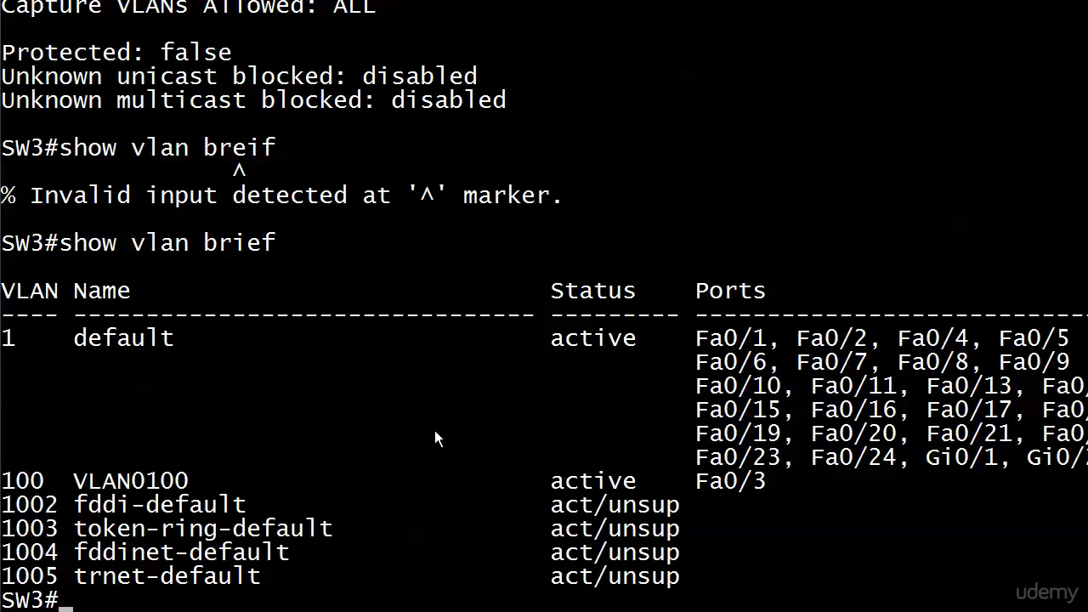
pyautogui.hotkey('ctrl', 'shift', '6')
pyautogui.write('x5')
pyautogui.press('Return')
pyautogui.press('Return')
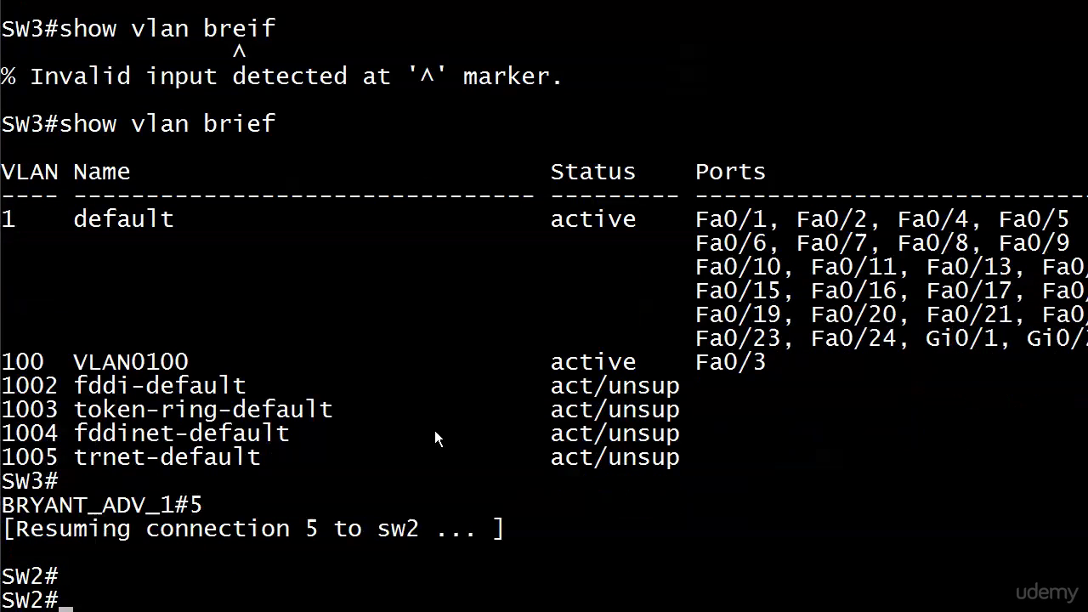
pyautogui.press('Return')
pyautogui.write('show vlan brief')
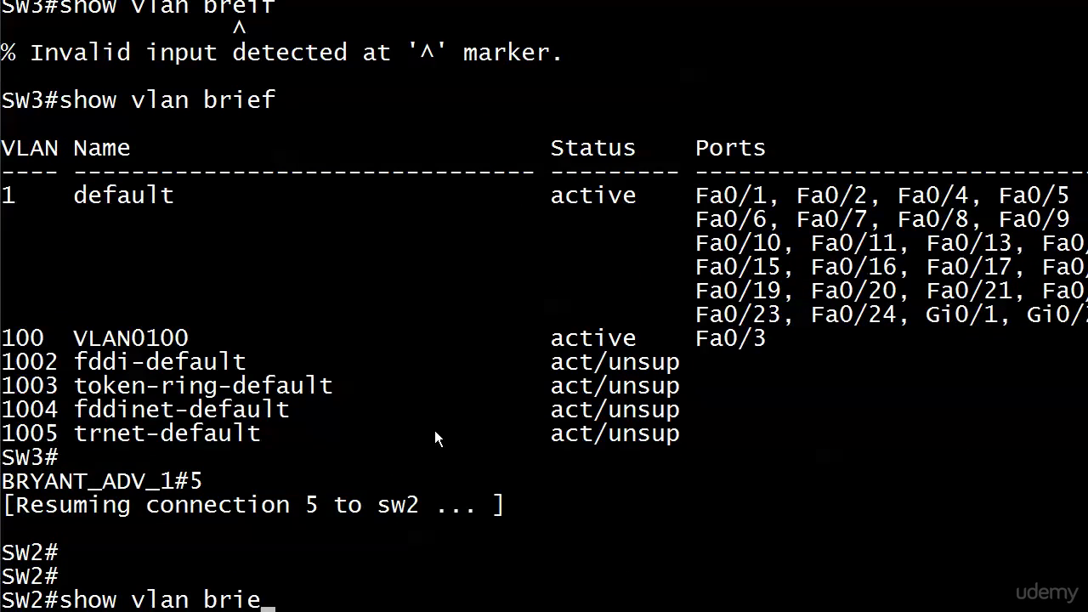
pyautogui.press('Return')
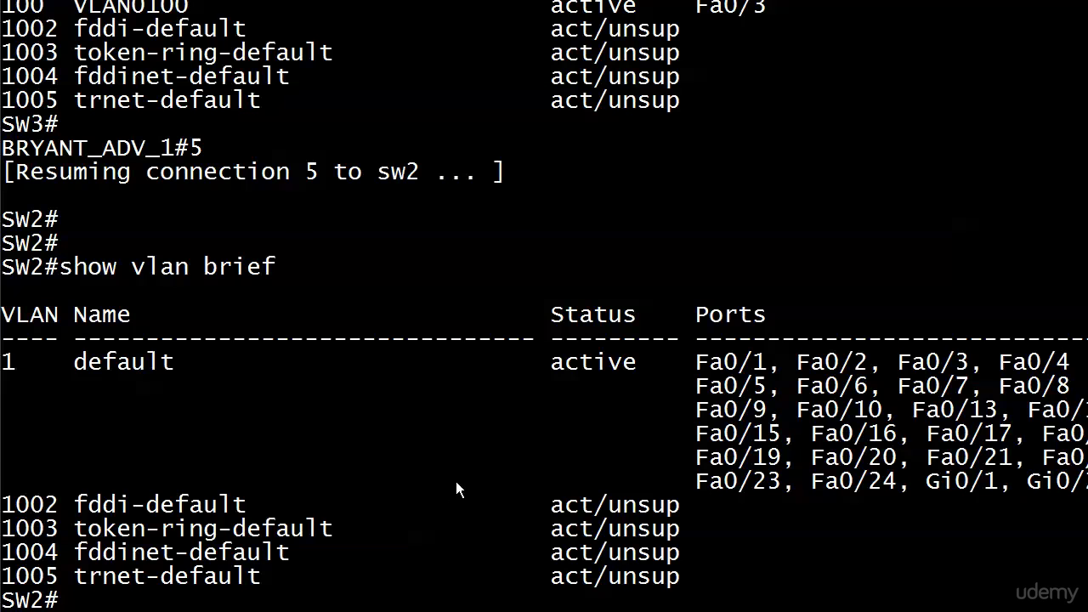
pyautogui.write('conf t')
pyautogui.press('Return')
pyautogui.write('vlan 100')
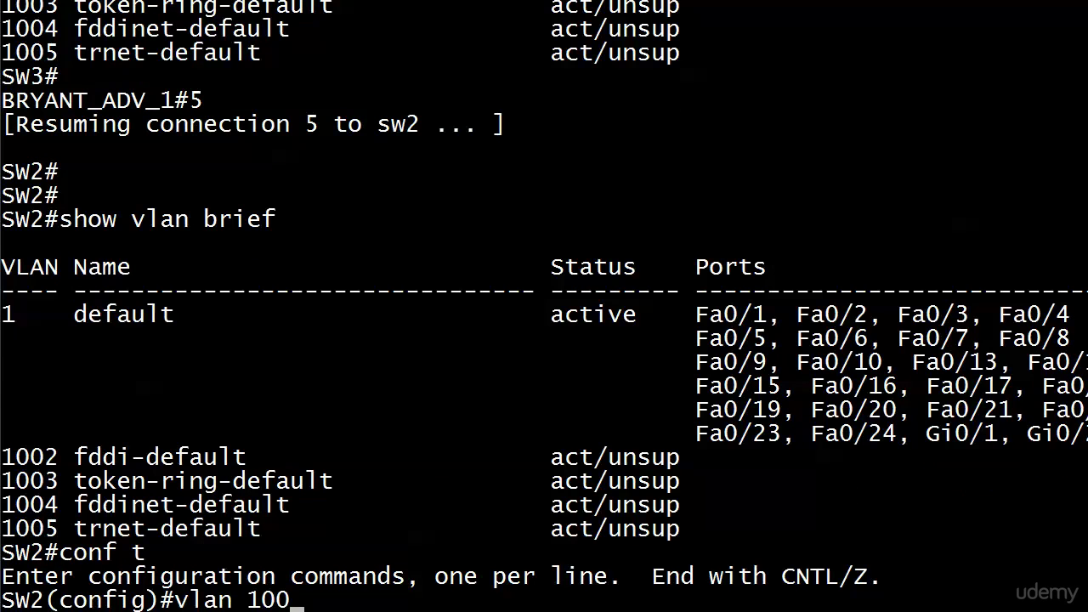
pyautogui.press('BackSpace')
pyautogui.press('BackSpace')
pyautogui.press('BackSpace')
pyautogui.press('BackSpace')
pyautogui.hotkey('ctrl', 'z')
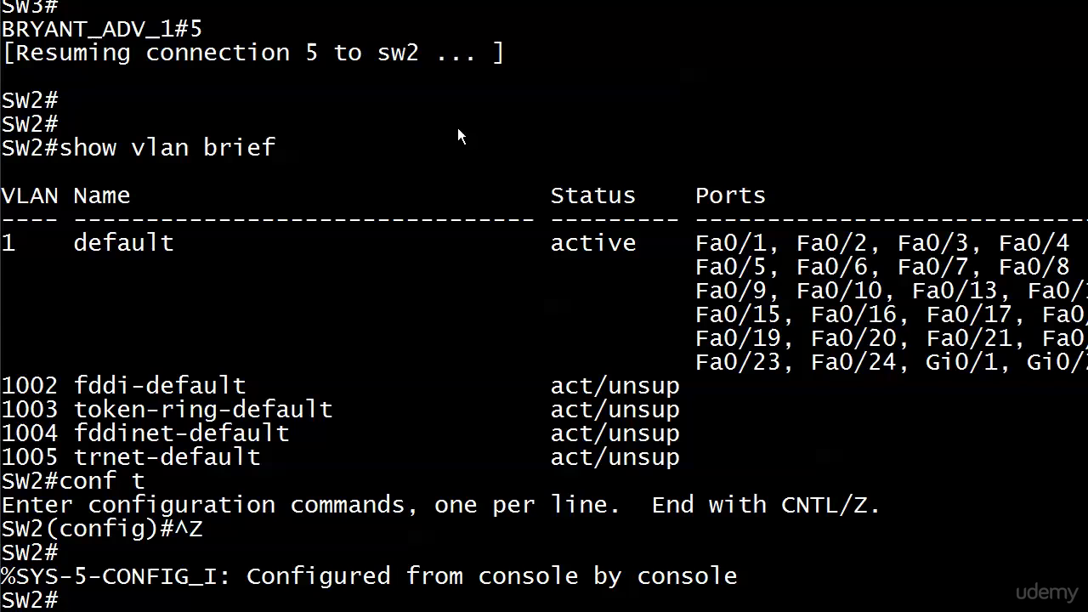
# Step: Resume SW1, enter conf t, set vtp domain CCNA, and exit with Ctrl+Z
pyautogui.hotkey('ctrl', 'shift', '6')
pyautogui.write('x4')
pyautogui.press('Return')
pyautogui.press('Return')
pyautogui.press('Return')
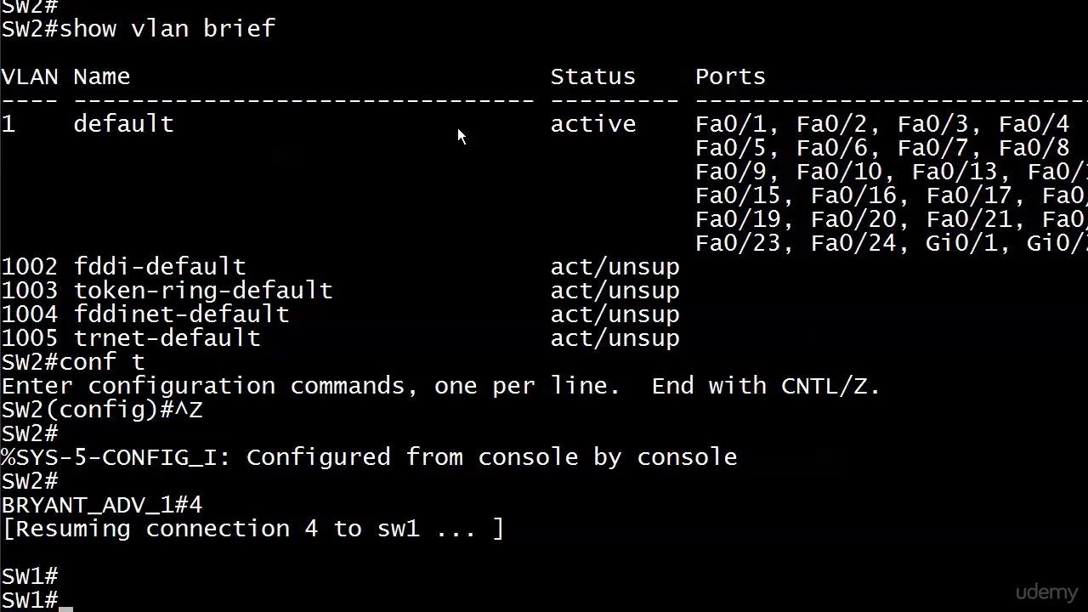
pyautogui.press('Return')
pyautogui.write('conf t')
pyautogui.press('Return')
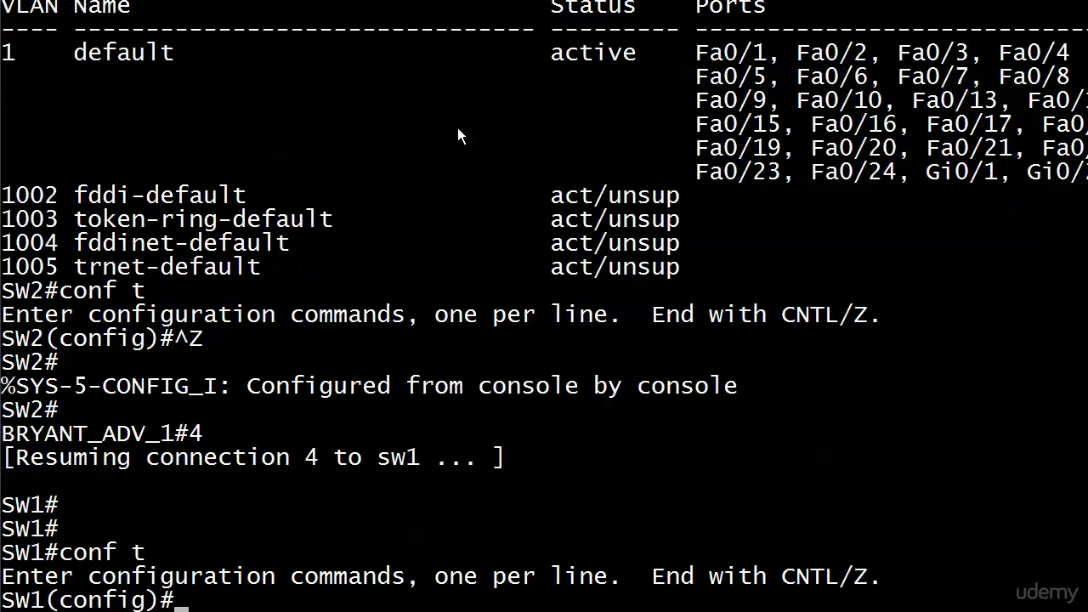
pyautogui.write('vtp domain ?')
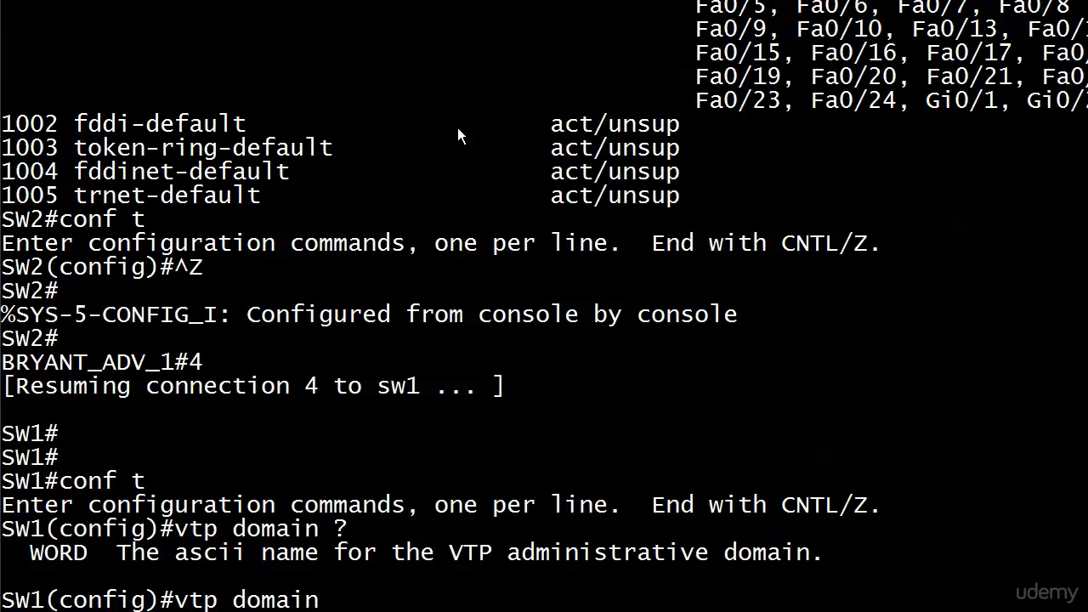
pyautogui.write('CCNA')
pyautogui.press('Return')
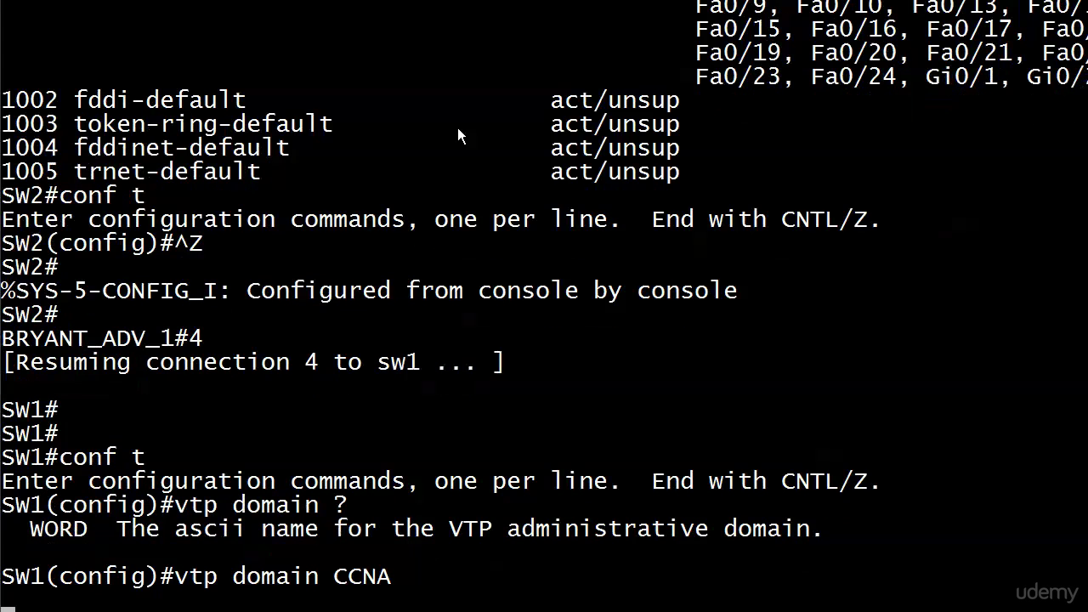
pyautogui.hotkey('ctrl', 'z')
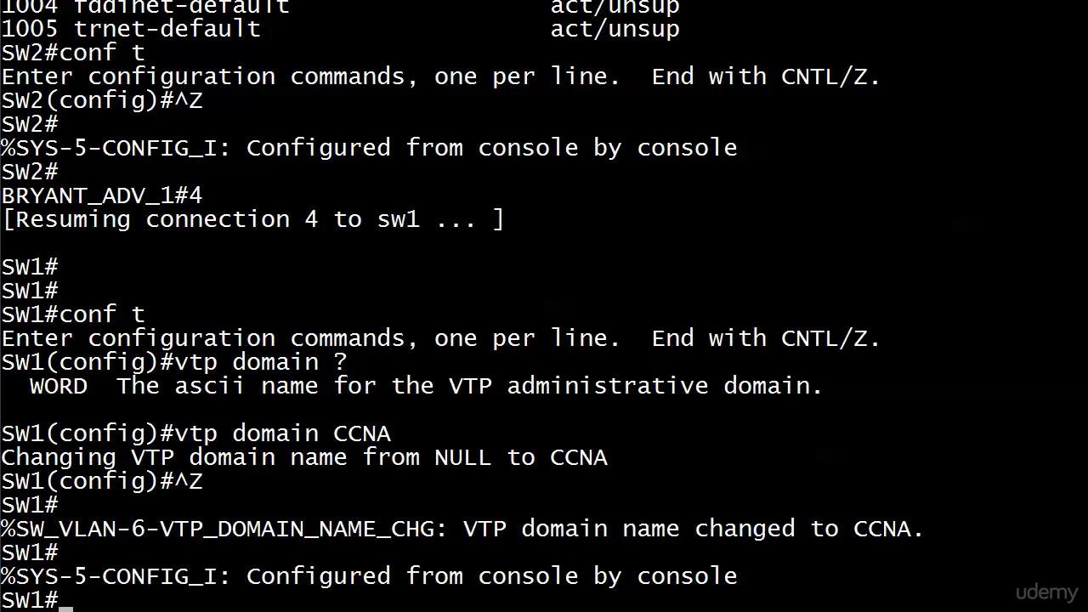
# Step: Run show vtp status on SW1
pyautogui.press('Return')
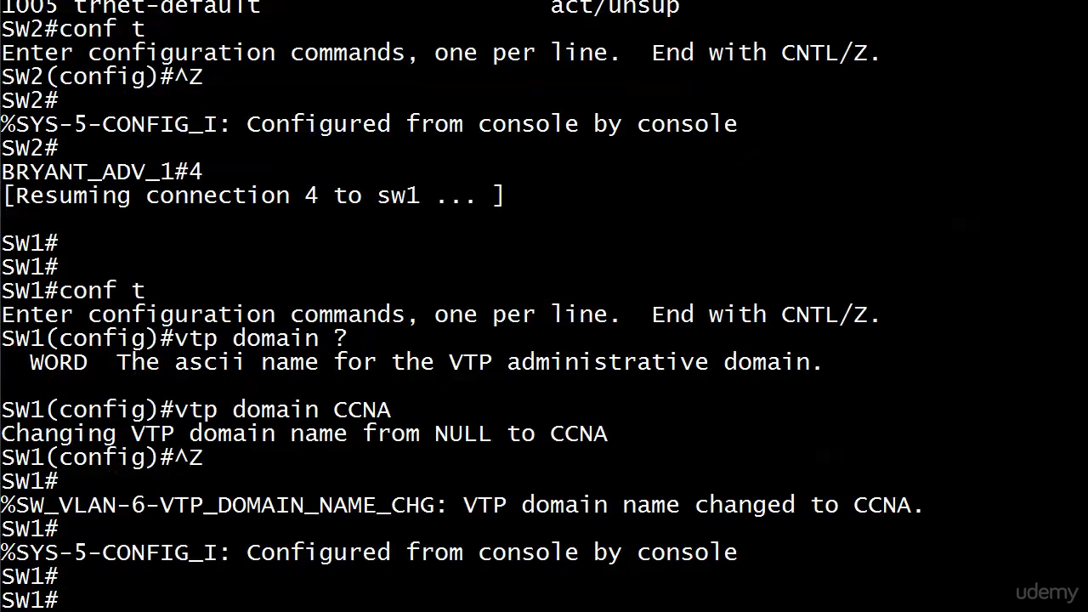
pyautogui.write('show vt')
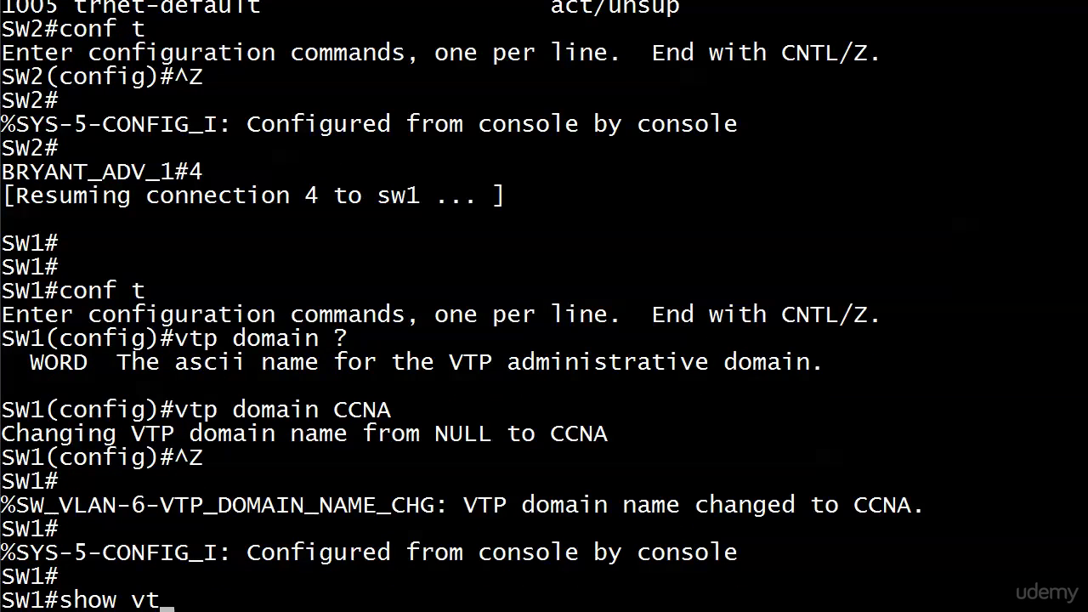
pyautogui.write('p status')
pyautogui.press('Return')
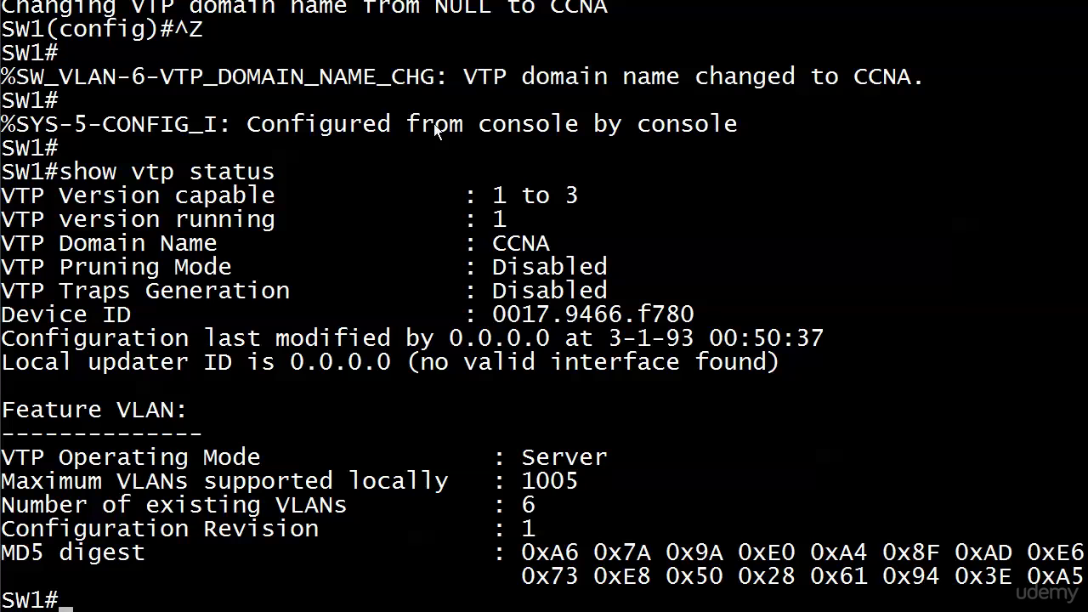
# Step: Mark the CCNA value and the full VTP Domain Name line in SW1's output
pyautogui.rightClick(408, 217)
pyautogui.click(419, 226)
pyautogui.moveTo(451, 236); pyautogui.dragTo(564, 239)
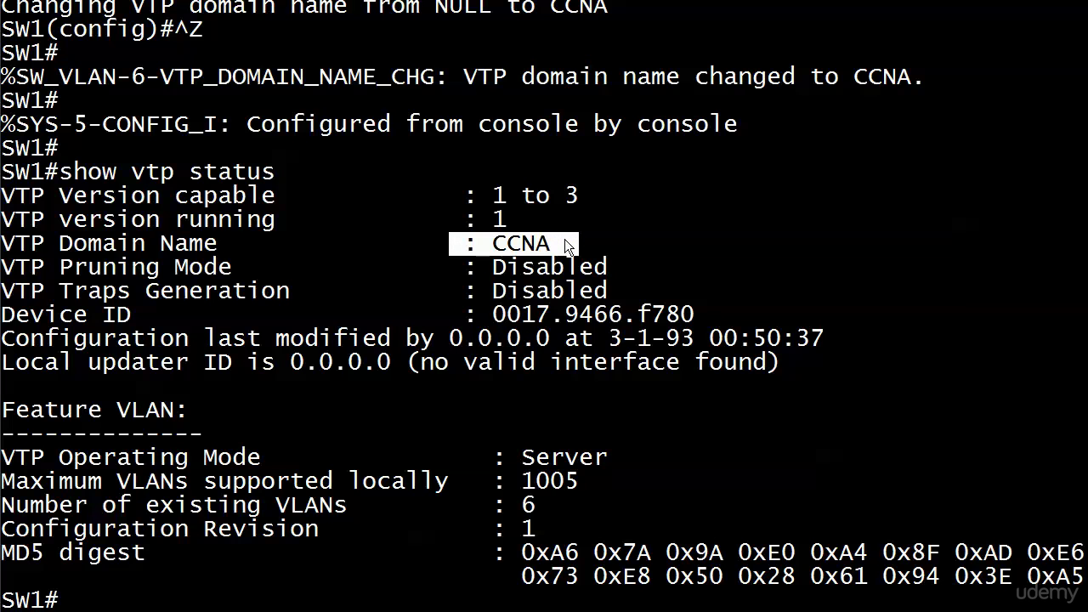
pyautogui.moveTo(7, 247)
pyautogui.mouseDown()
pyautogui.moveTo(153, 222)
pyautogui.moveTo(638, 253)
pyautogui.mouseUp()
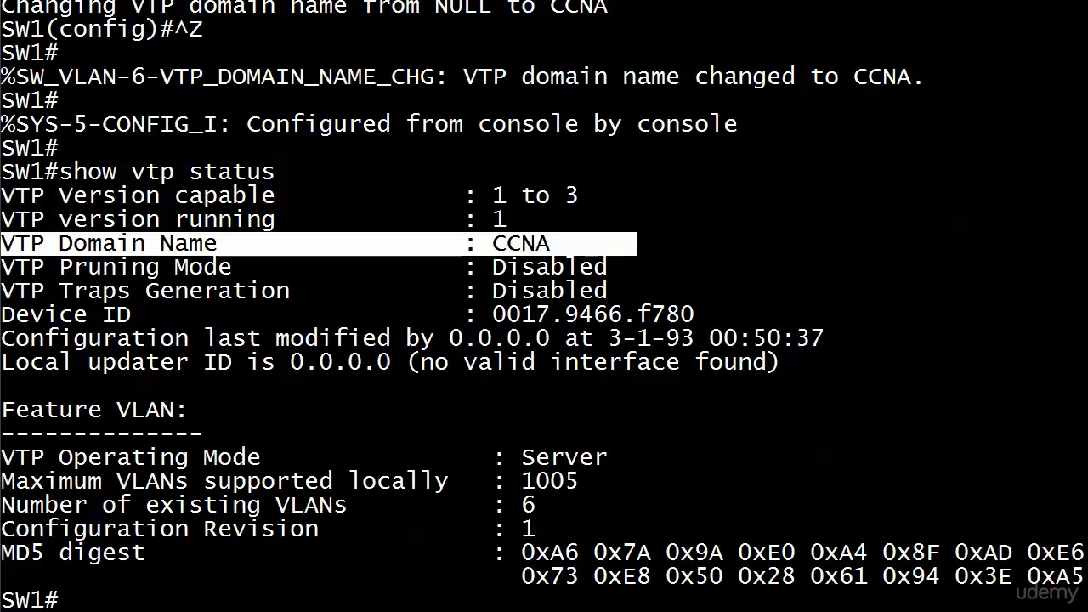
# Step: Resume SW2 (connection 5) and run show vtp status, correcting the 'sat' typo
pyautogui.hotkey('ctrl', 'shift', '6')
pyautogui.write('x5')
pyautogui.press('Return')
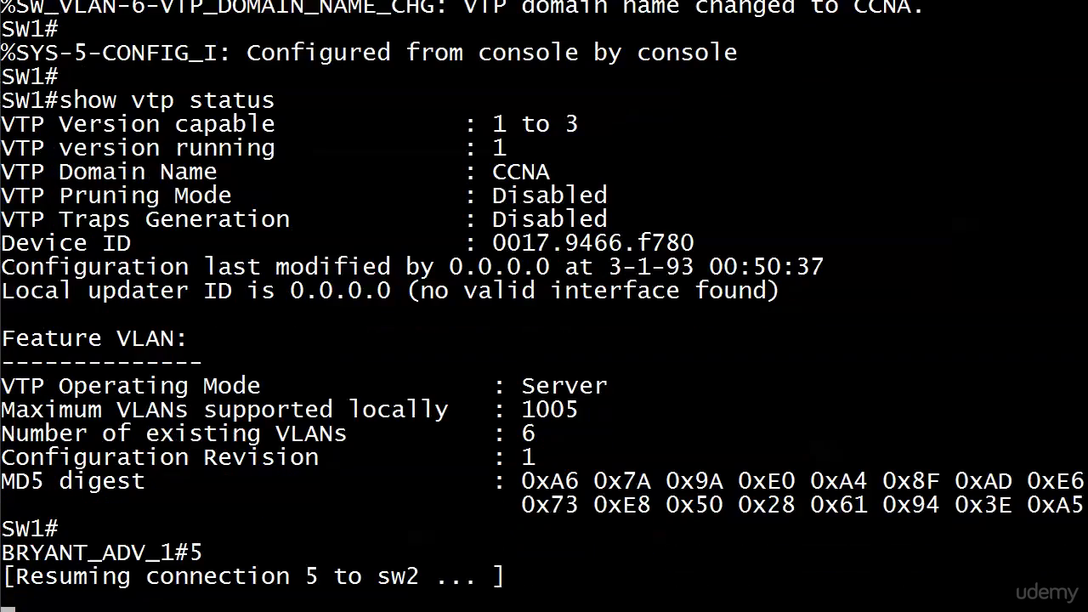
pyautogui.press('Return')
pyautogui.press('Return')
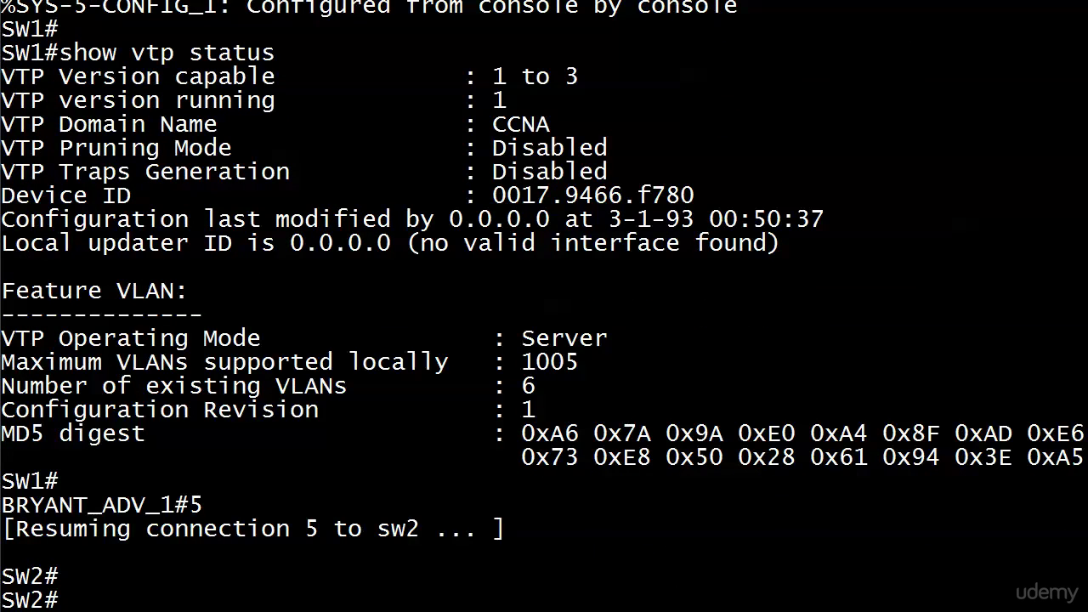
pyautogui.write('show vtp sat')
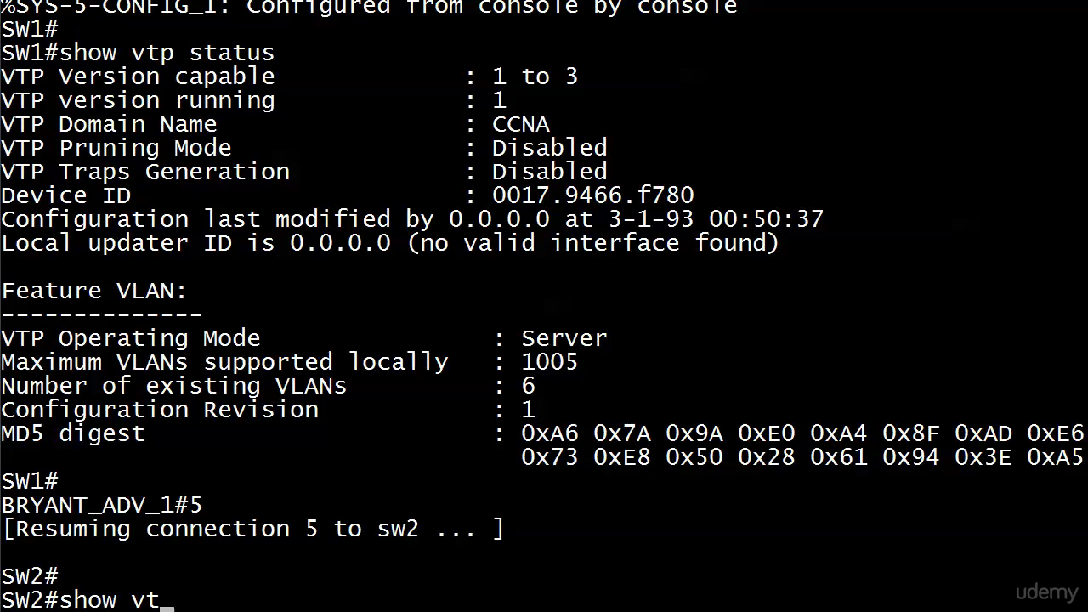
pyautogui.press('BackSpace')
pyautogui.press('BackSpace')
pyautogui.write('tatus')
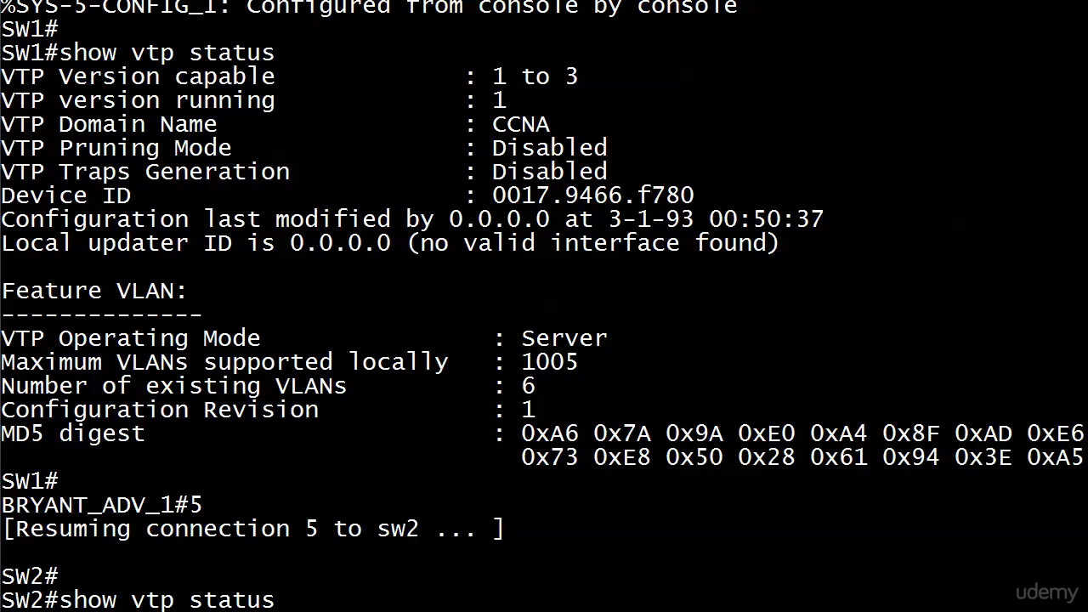
pyautogui.press('Return')
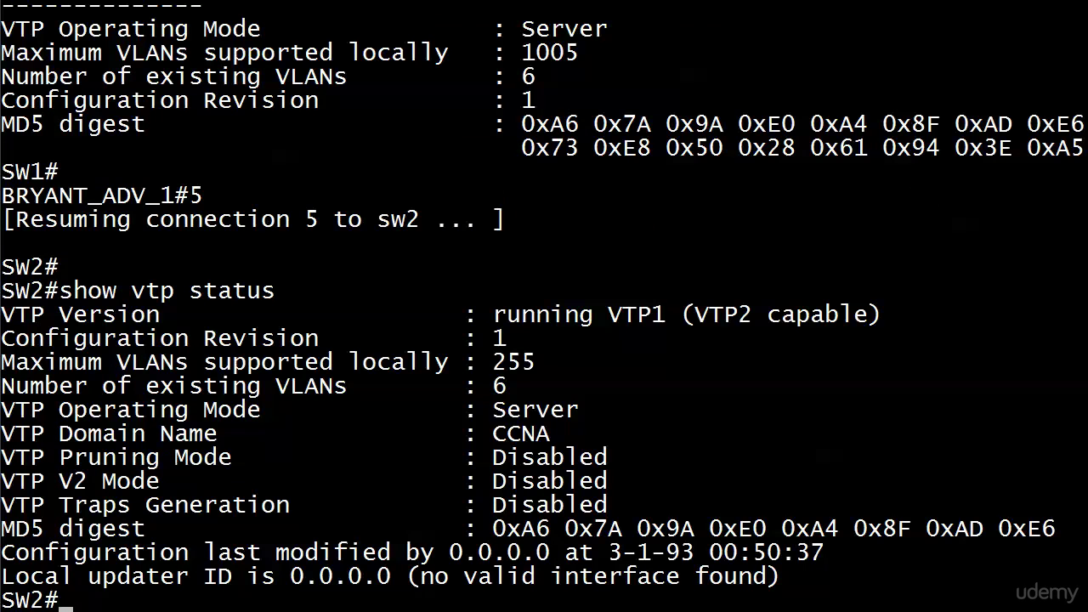
pyautogui.press('Return')
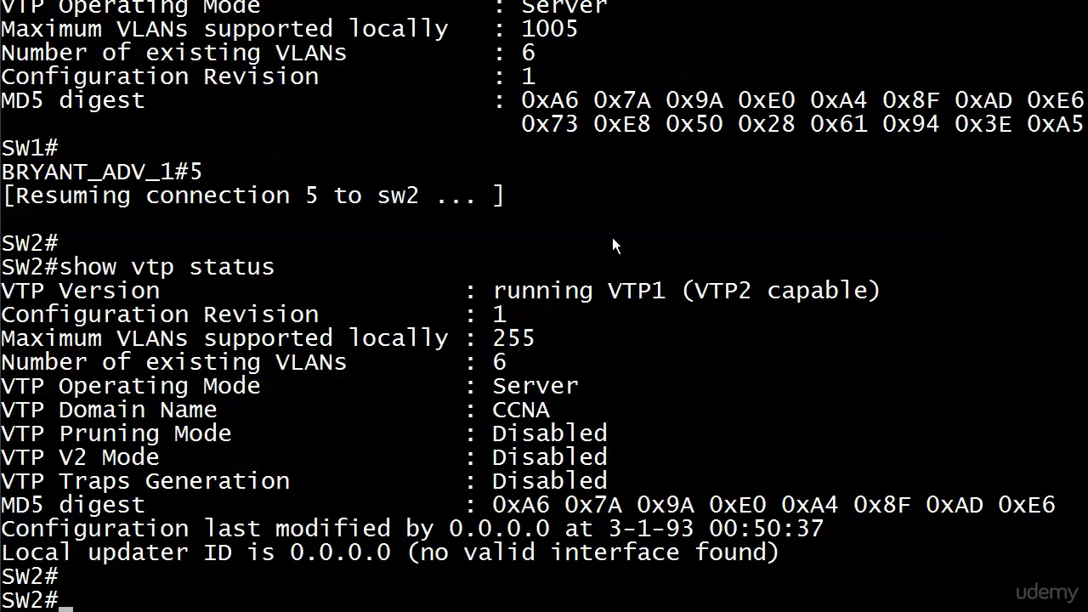
# Step: Mark SW2's VTP Domain Name line reading CCNA
pyautogui.rightClick(411, 382)
pyautogui.click(420, 389)
pyautogui.moveTo(5, 413)
pyautogui.mouseDown()
pyautogui.moveTo(399, 438)
pyautogui.moveTo(633, 386)
pyautogui.moveTo(642, 404)
pyautogui.mouseUp()
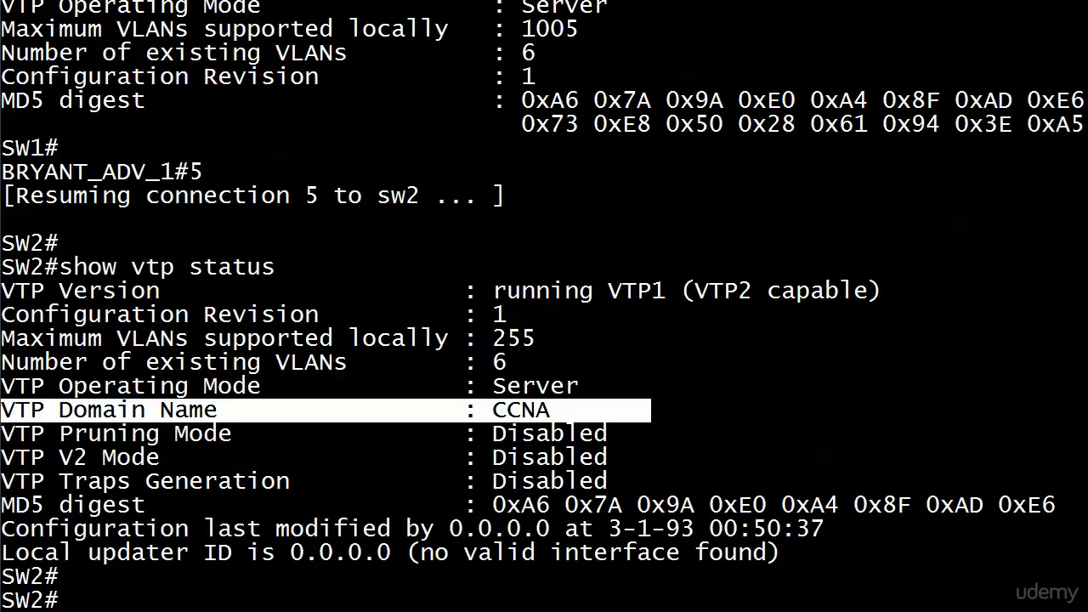
# Step: Resume SW3 (connection 6) and run show vtp status
pyautogui.hotkey('ctrl', 'shift', '6')
pyautogui.write('x6')
pyautogui.press('Return')
pyautogui.press('Return')
pyautogui.press('Return')
pyautogui.write('sho')
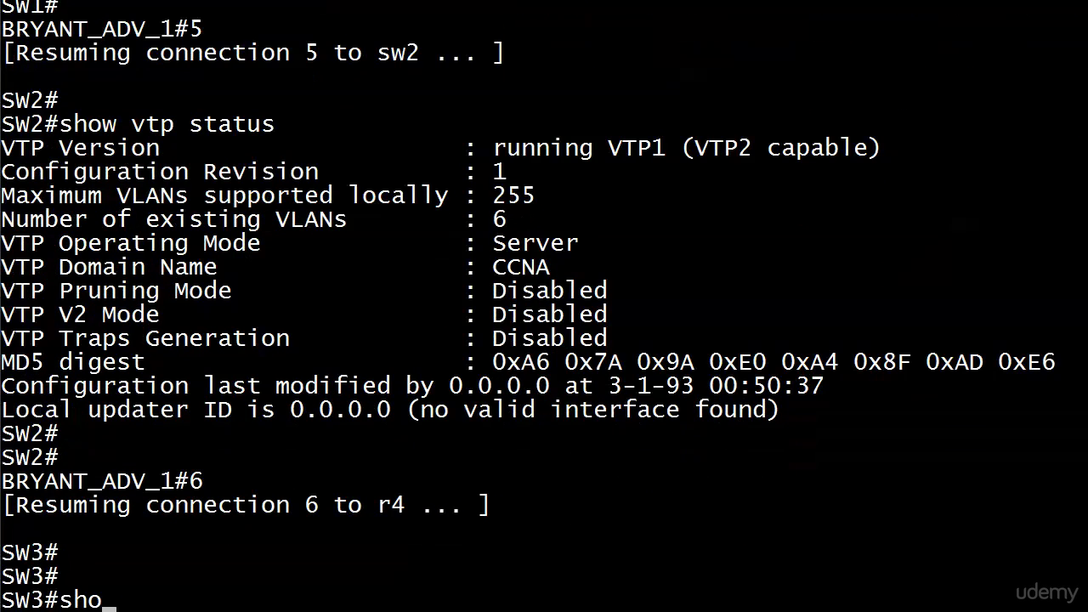
pyautogui.write('w vtp status')
pyautogui.press('Return')
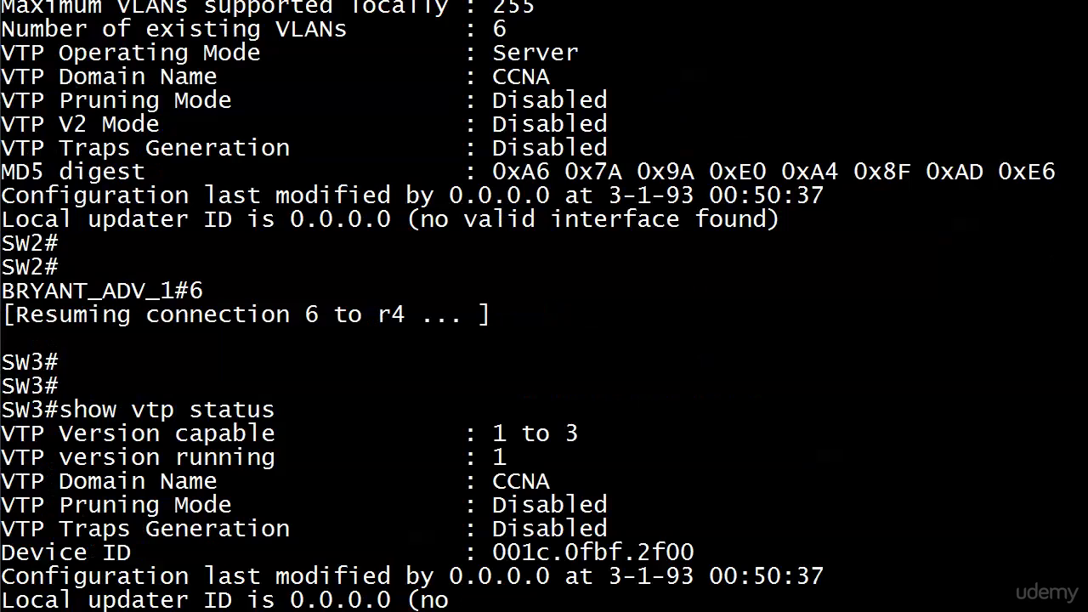
# Step: Mark SW3's VTP Domain Name line reading CCNA
pyautogui.rightClick(376, 236)
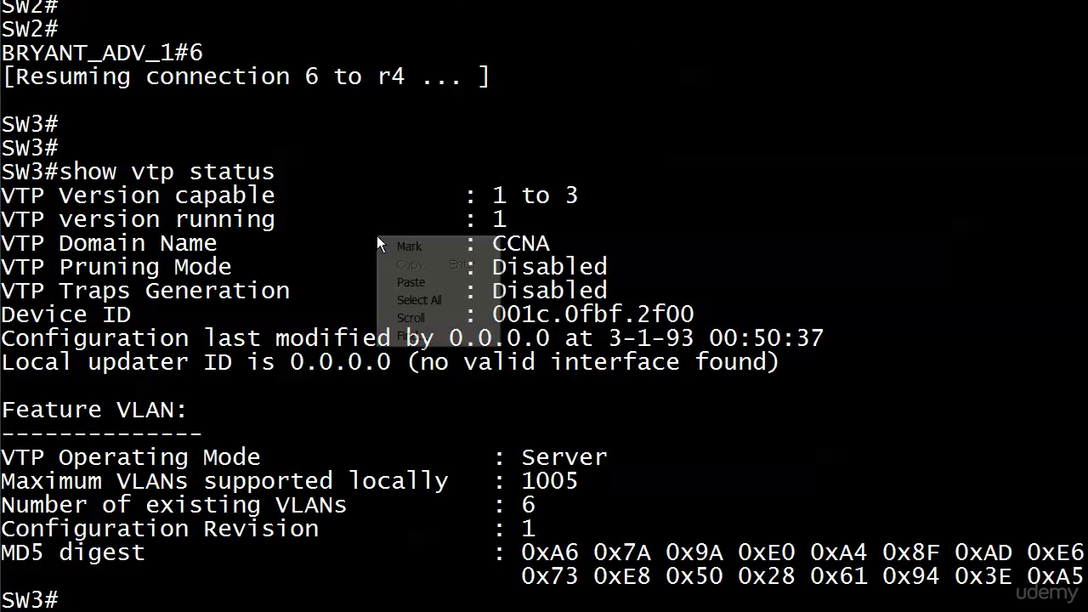
pyautogui.click(386, 240)
pyautogui.moveTo(14, 249)
pyautogui.mouseDown()
pyautogui.moveTo(454, 264)
pyautogui.moveTo(593, 246)
pyautogui.mouseUp()
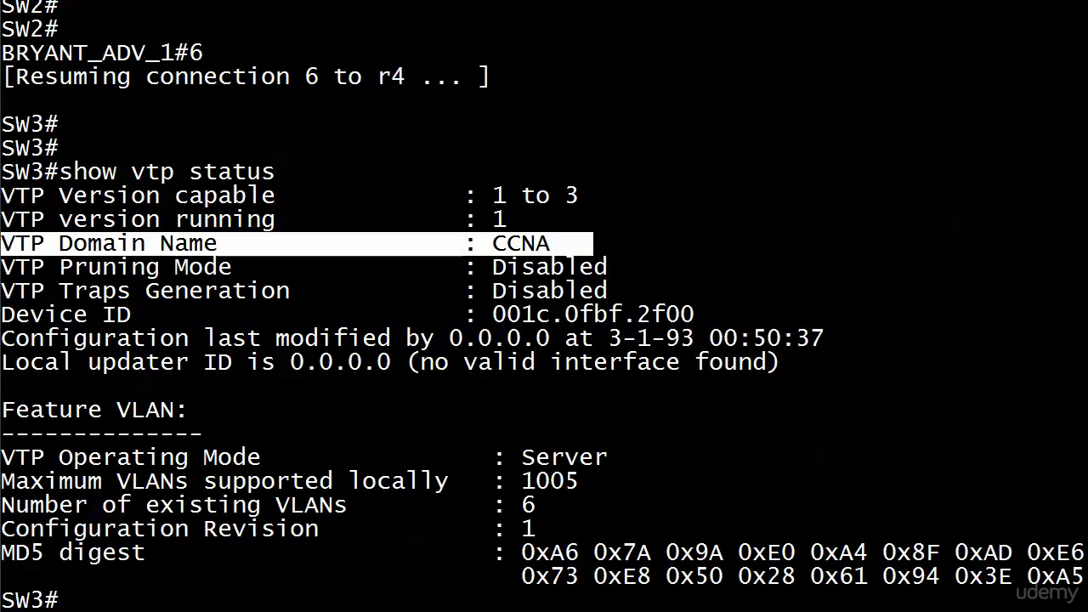